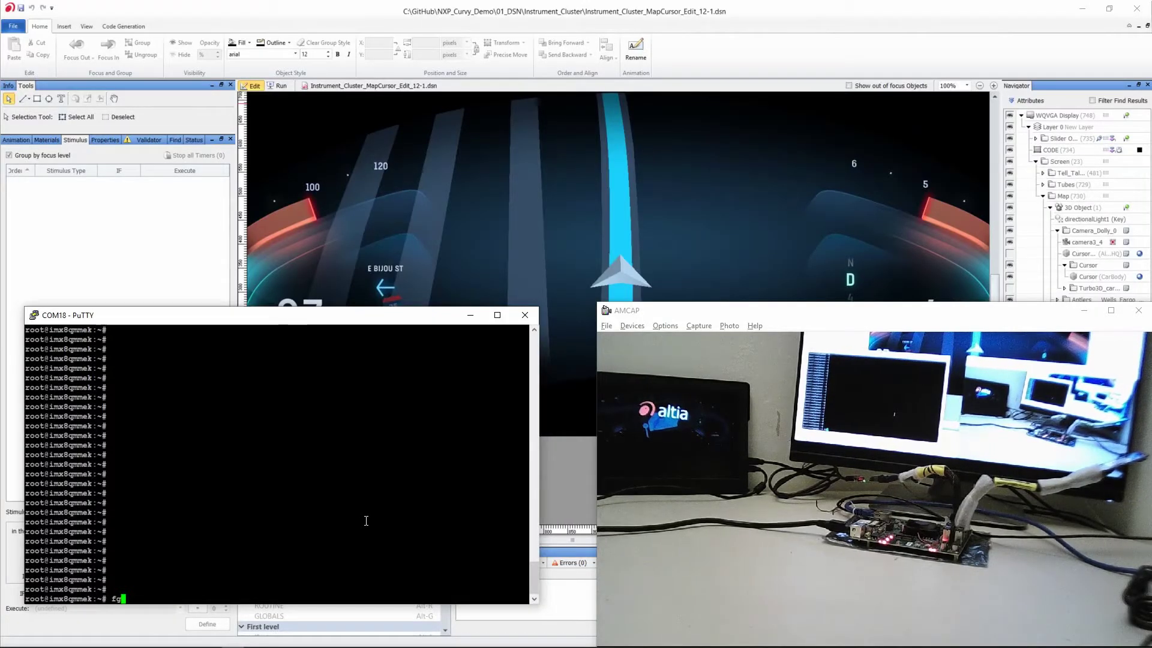
# Resume the suspended cluster executable with fg in the PuTTY serial console.
pyautogui.press('Return')
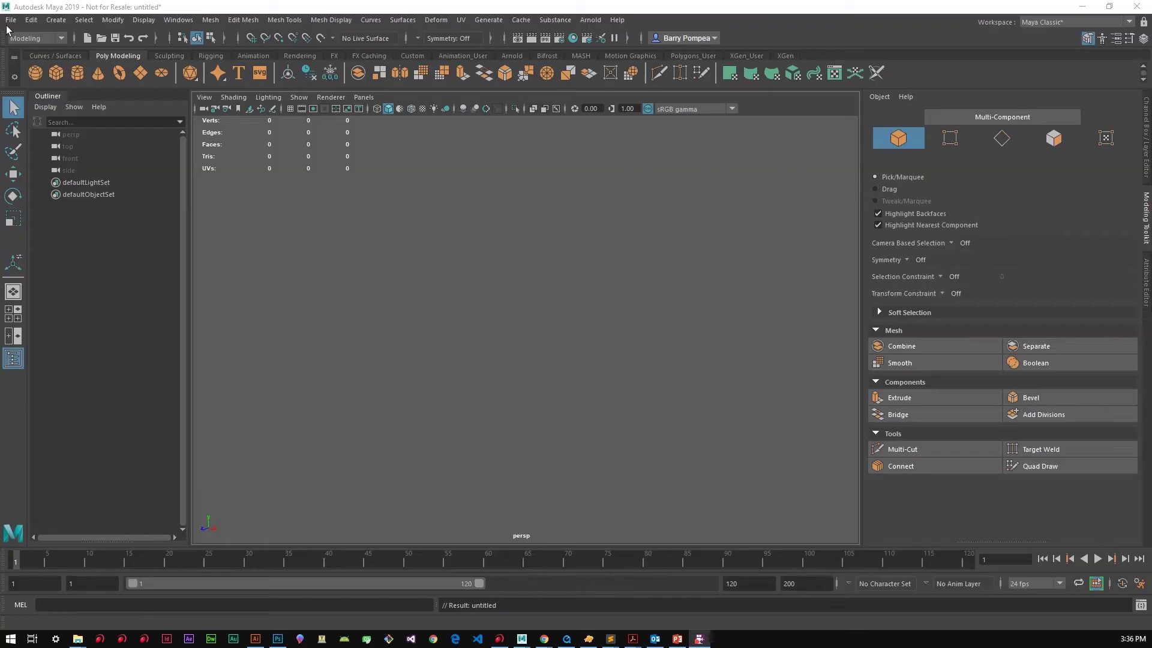
# Open Map_Cursor.mb from the recent files without saving the current scene.
pyautogui.click(10, 20)
pyautogui.moveTo(42, 395)
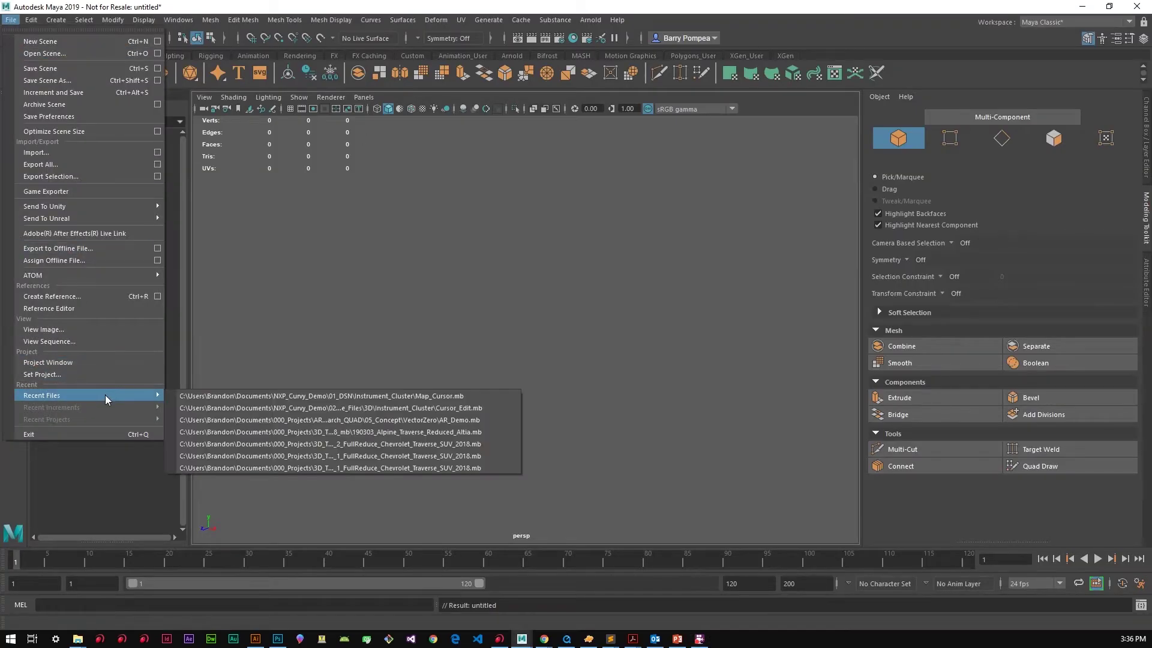
pyautogui.click(264, 407)
pyautogui.click(576, 324)
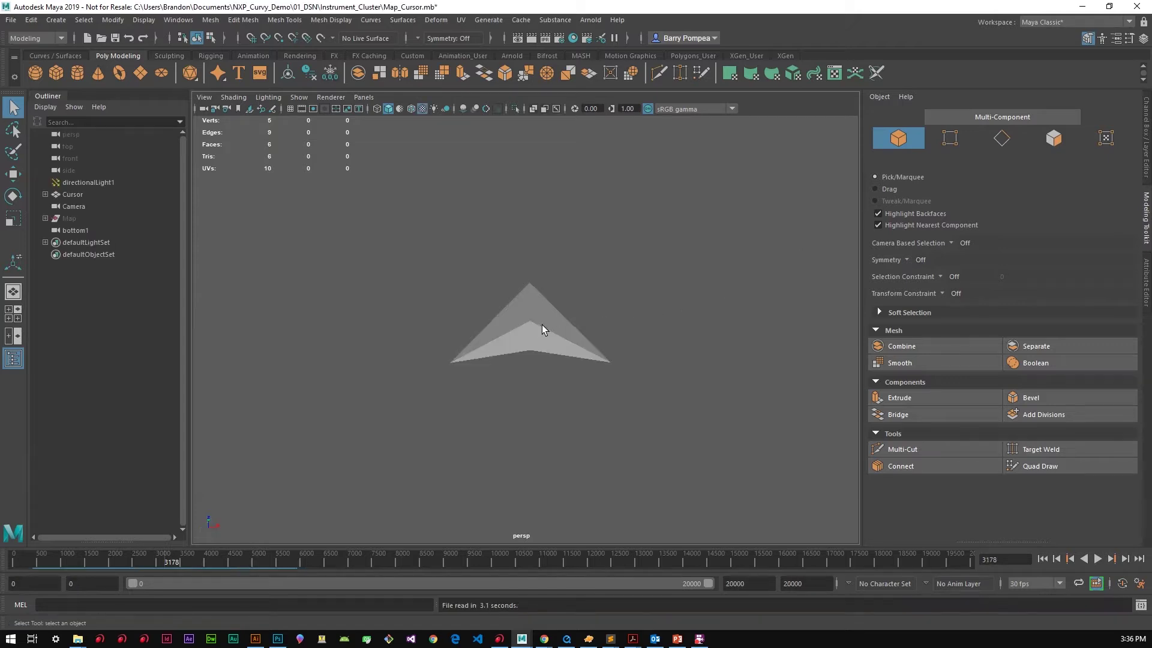
# Select the arrow cursor's ridge edges and bevel them.
pyautogui.click(542, 325)
pyautogui.click(1002, 138)
pyautogui.click(532, 306)
pyautogui.keyDown('shift'); pyautogui.click(493, 342); pyautogui.keyUp('shift')
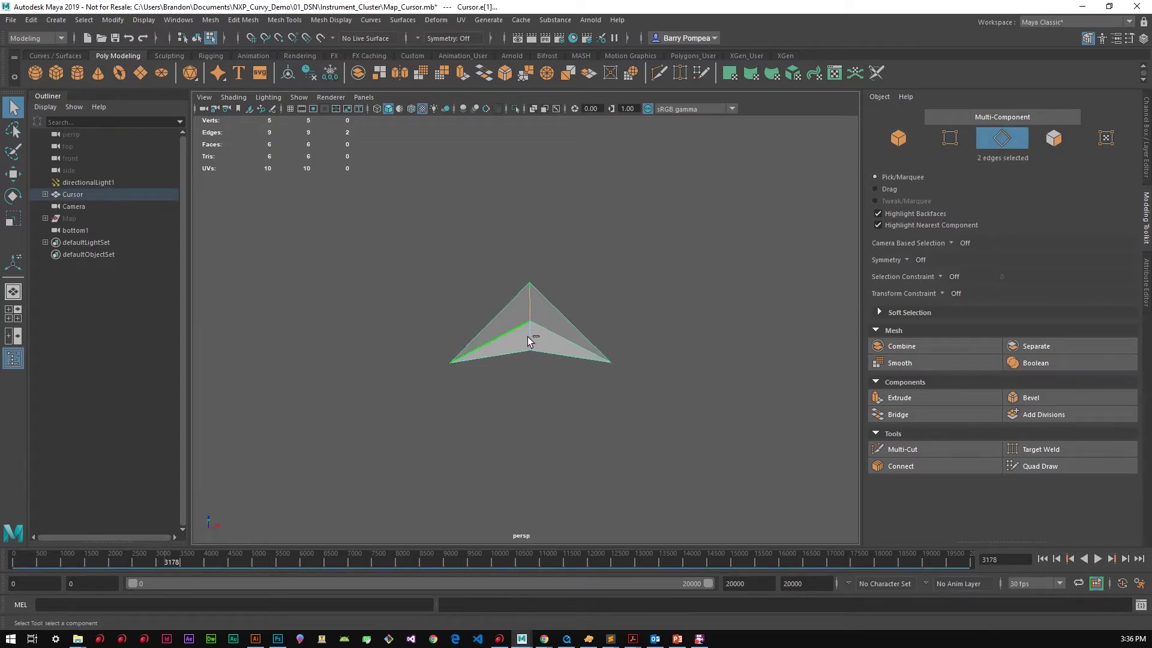
pyautogui.keyDown('shift'); pyautogui.click(571, 344); pyautogui.keyUp('shift')
pyautogui.click(505, 73)
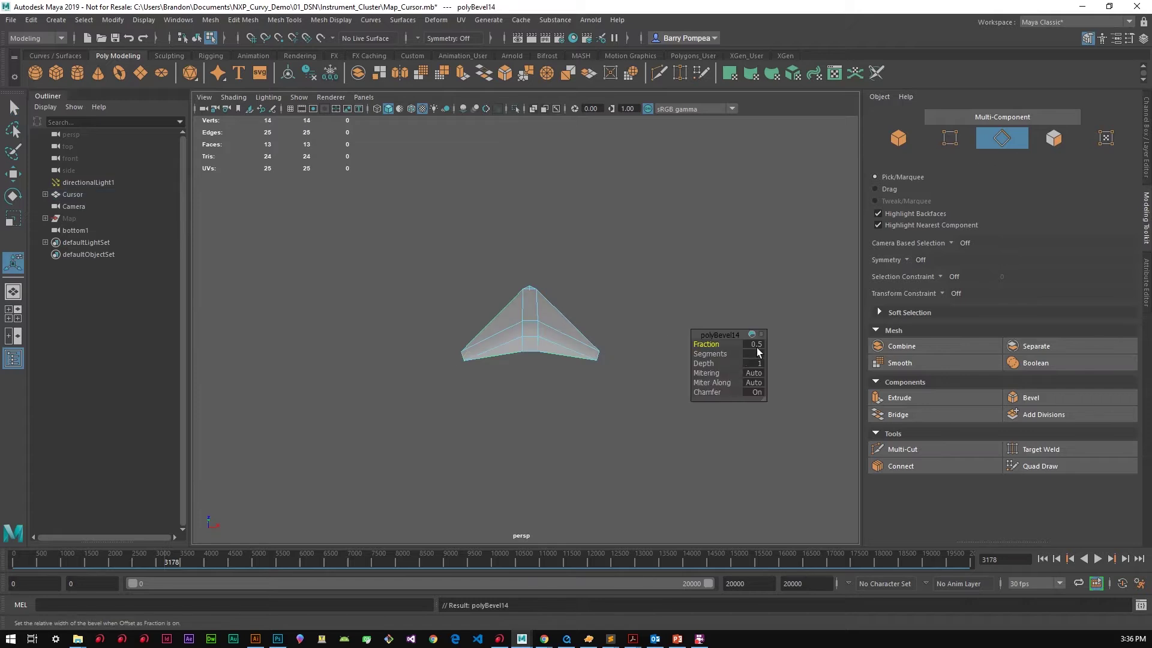
pyautogui.write('7')
# Confirm the 7-segment bevel and add a polygon torus rotated -90 on X.
pyautogui.press('Return')
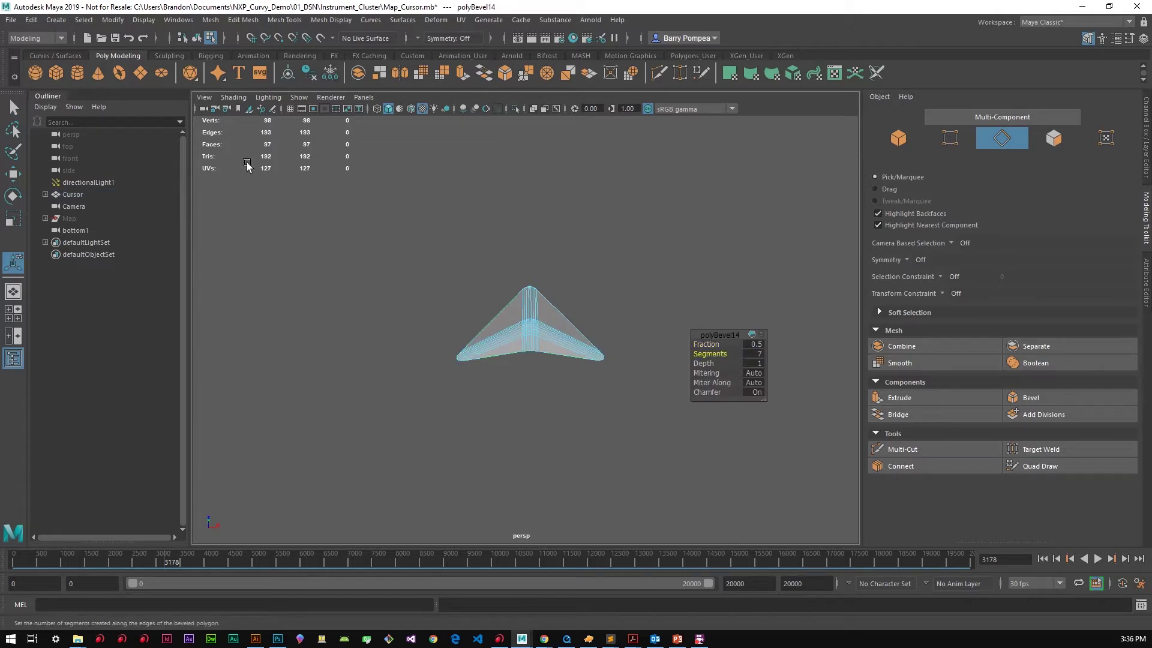
pyautogui.click(120, 74)
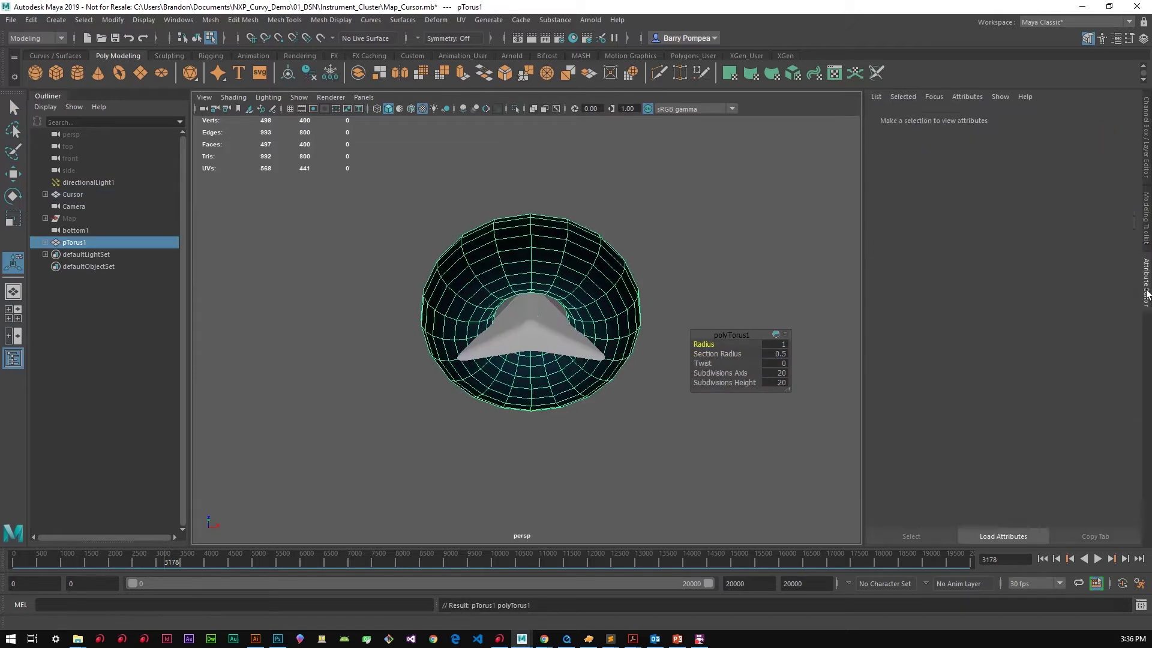
pyautogui.hotkey('ctrl', 'a')
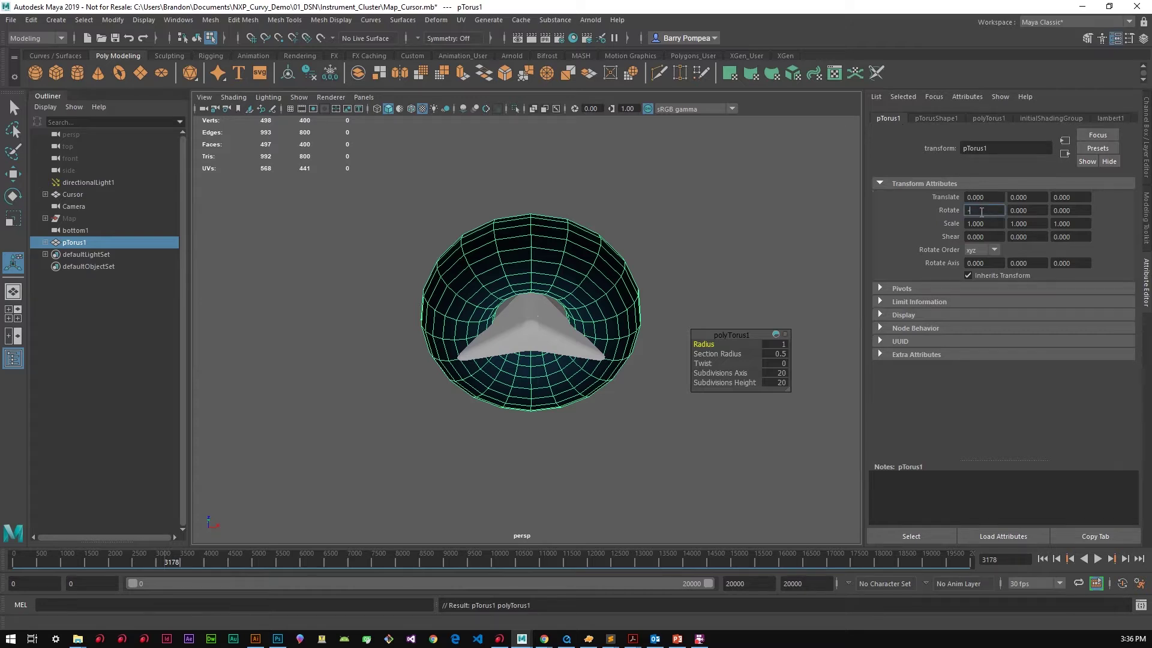
pyautogui.press('Return')
# Give the torus radius 2, section radius 0.075 and twist 50.
pyautogui.click(985, 118)
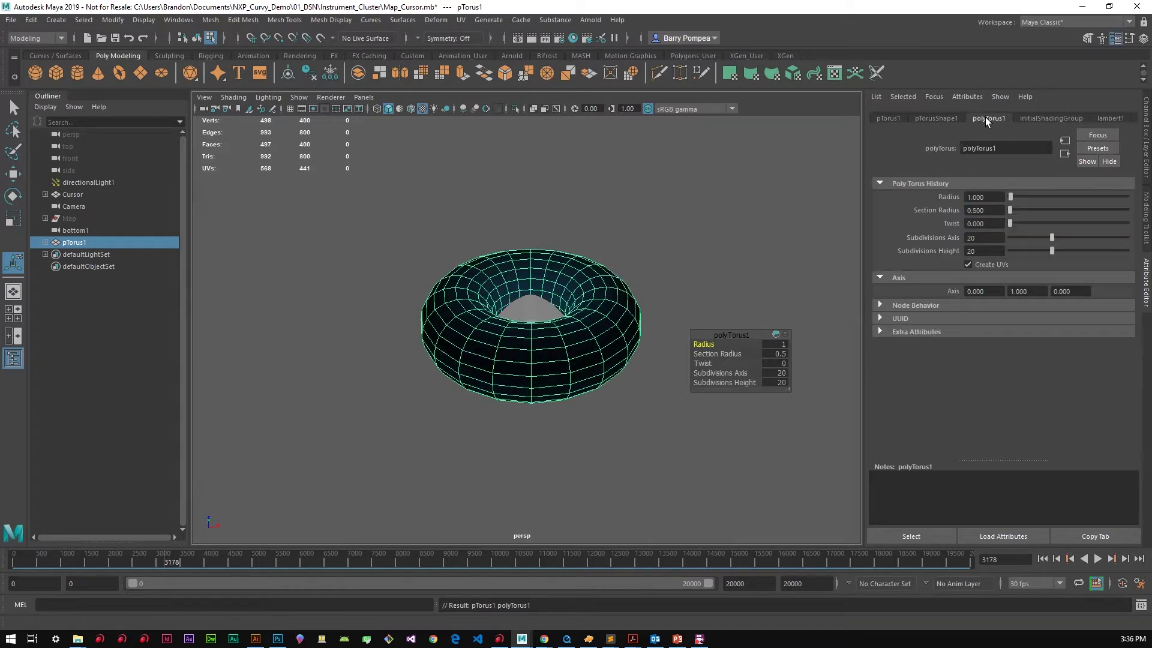
pyautogui.click(979, 197)
pyautogui.write('.075')
pyautogui.press('Return')
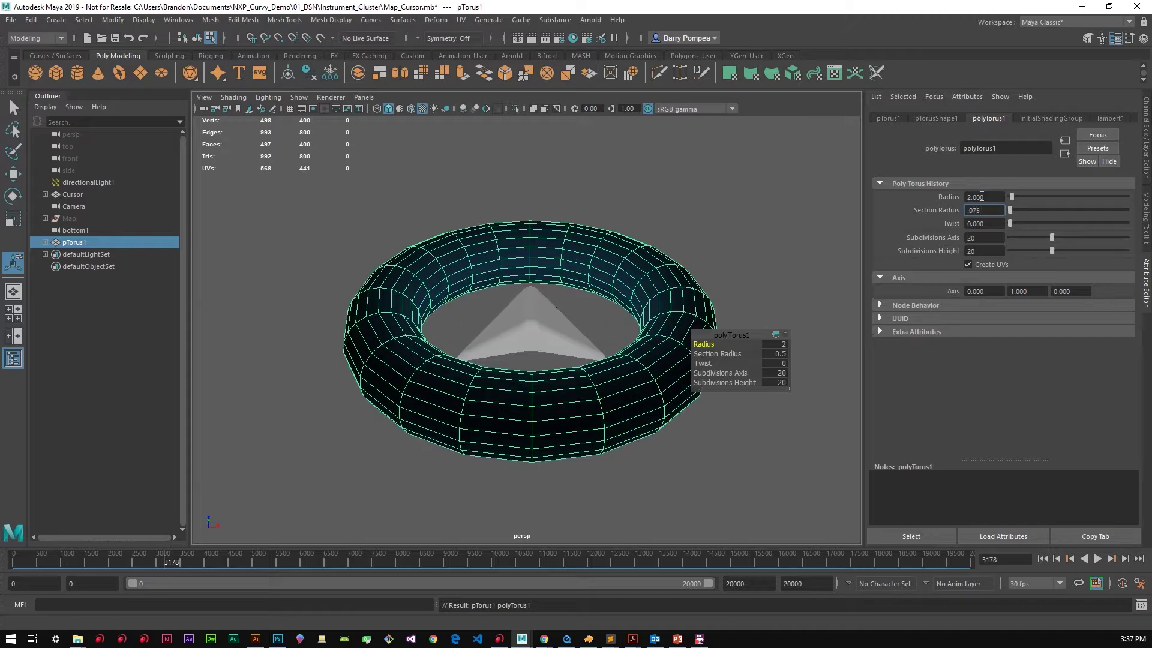
pyautogui.press('Return')
pyautogui.write('32')
pyautogui.press('Return')
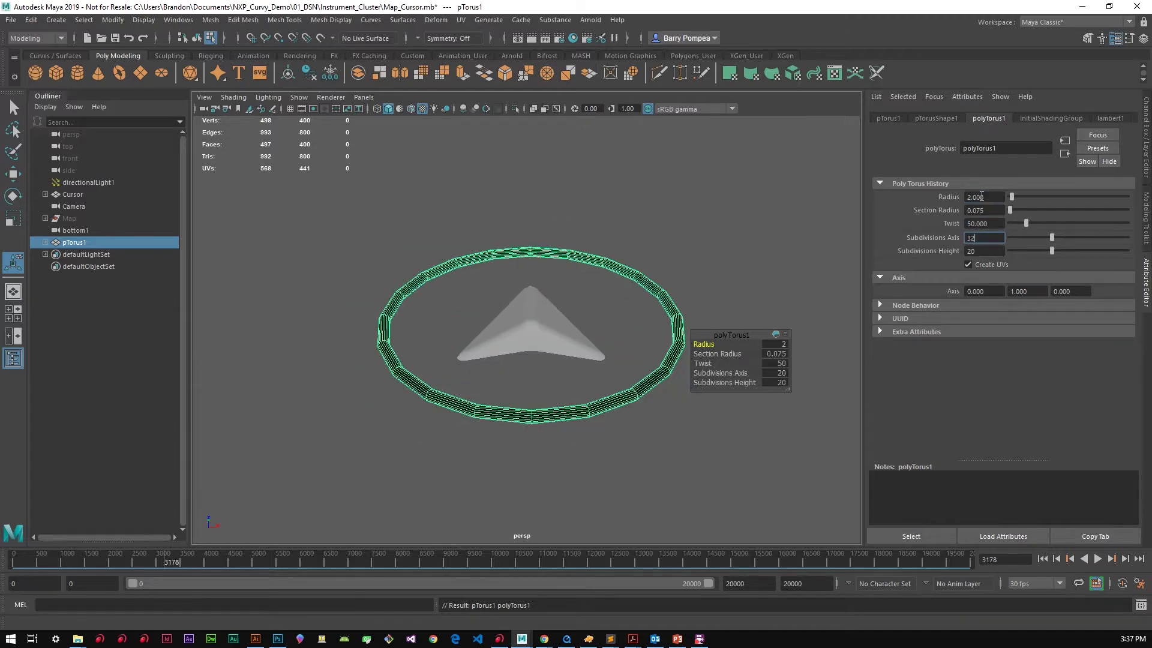
pyautogui.press('Return')
pyautogui.write('4')
pyautogui.press('Return')
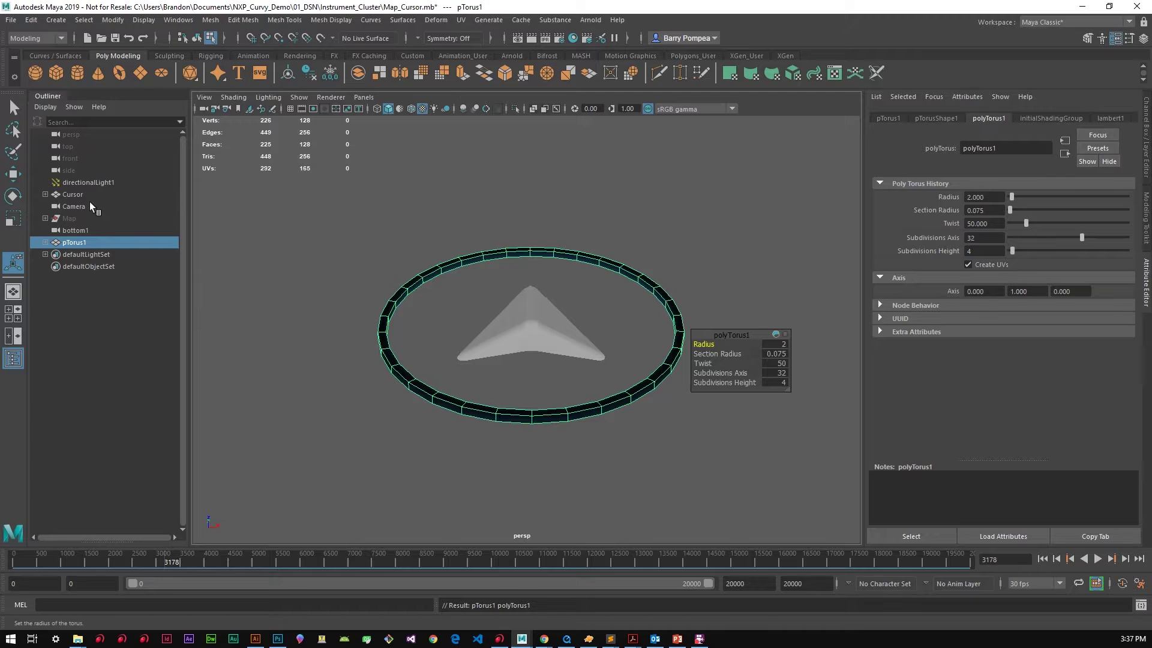
# Group the ring with the Cursor mesh and name the group Cursor.
pyautogui.keyDown('ctrl'); pyautogui.click(72, 194); pyautogui.keyUp('ctrl')
pyautogui.hotkey('ctrl', 'g')
pyautogui.doubleClick(75, 230)
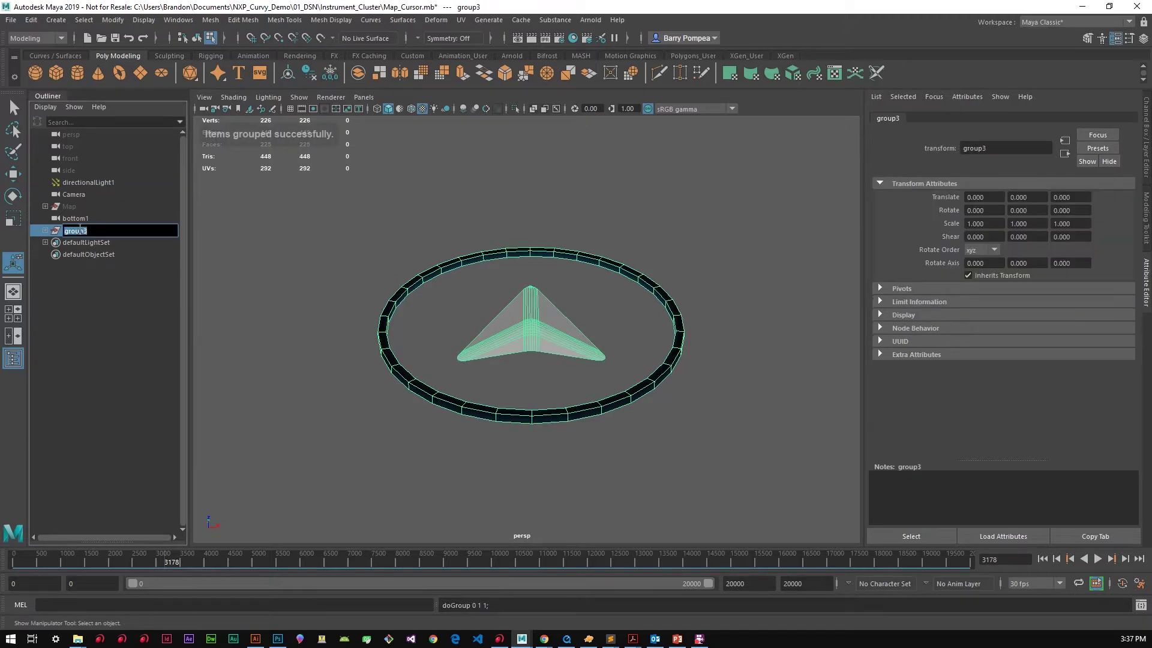
pyautogui.write('or')
pyautogui.press('Return')
# Export the selected Cursor group as Cursor_Var2.fbx.
pyautogui.click(11, 21)
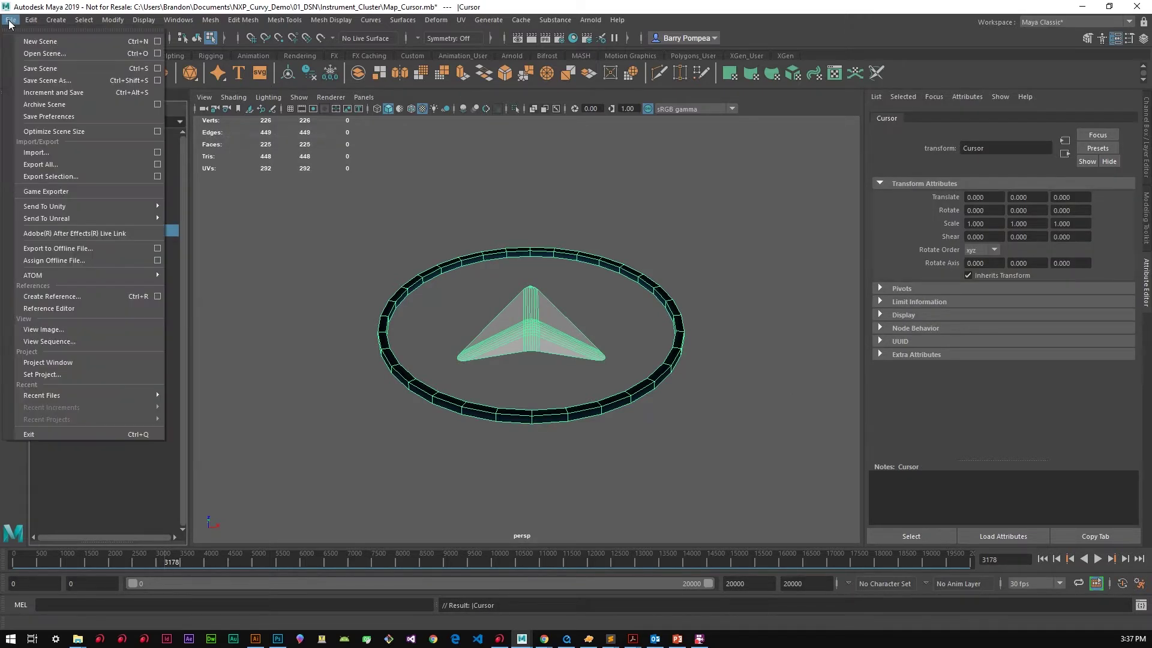
pyautogui.press('Escape')
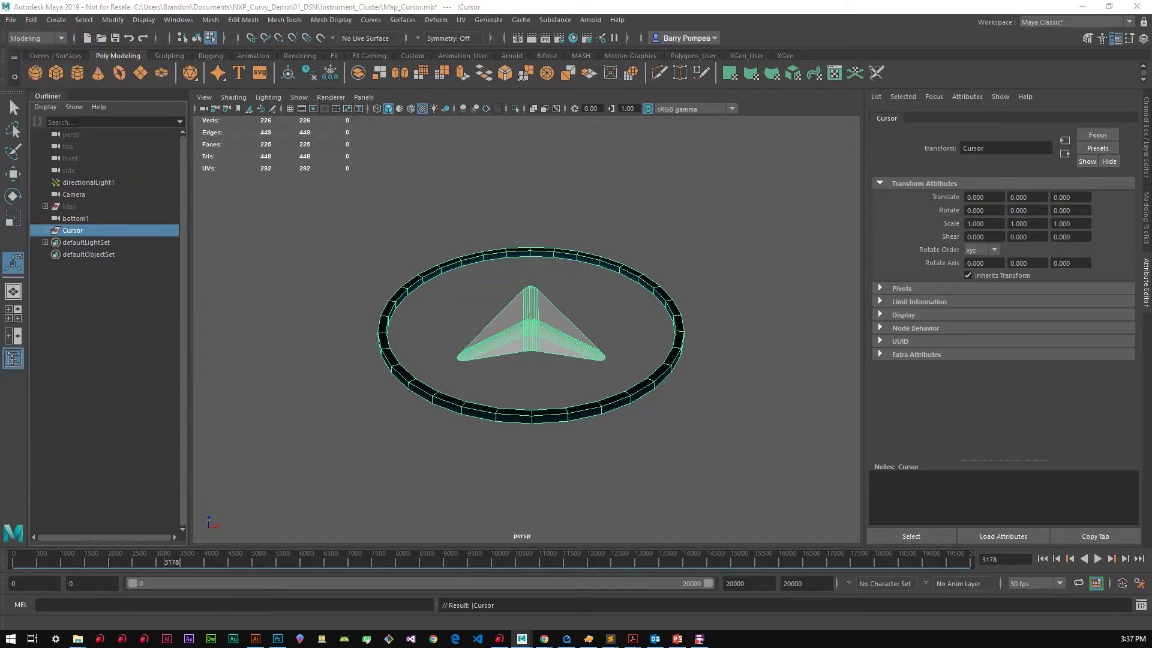
pyautogui.moveTo(631, 297); pyautogui.dragTo(450, 280)
pyautogui.write('Cu')
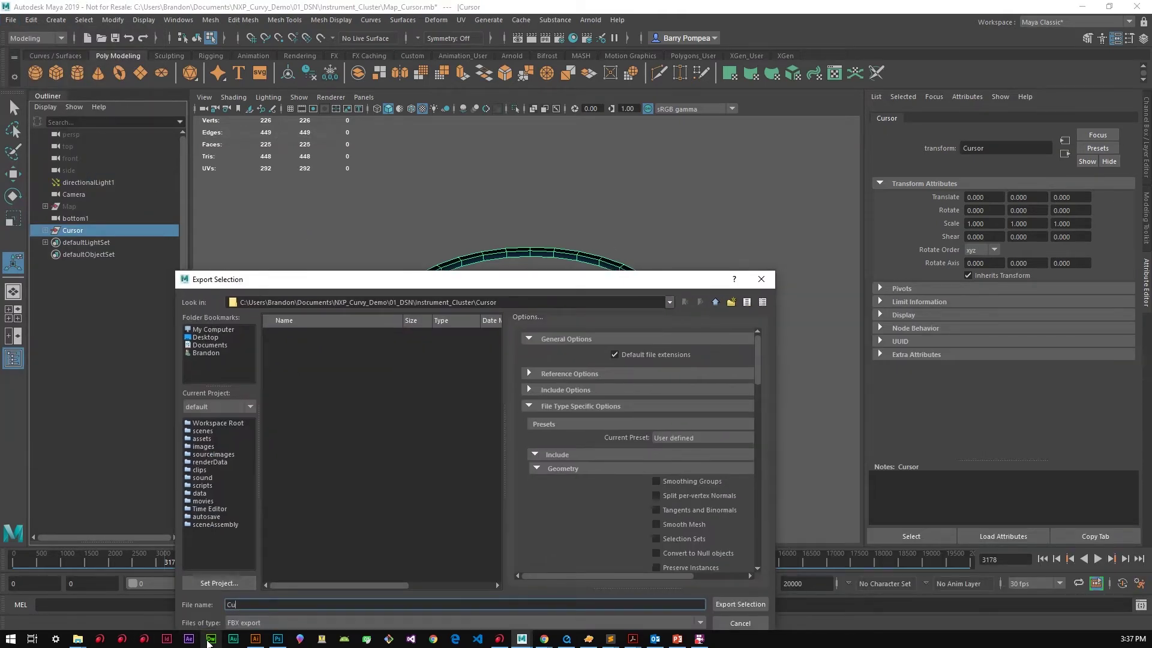
pyautogui.write('rsor_Var2')
pyautogui.press('Return')
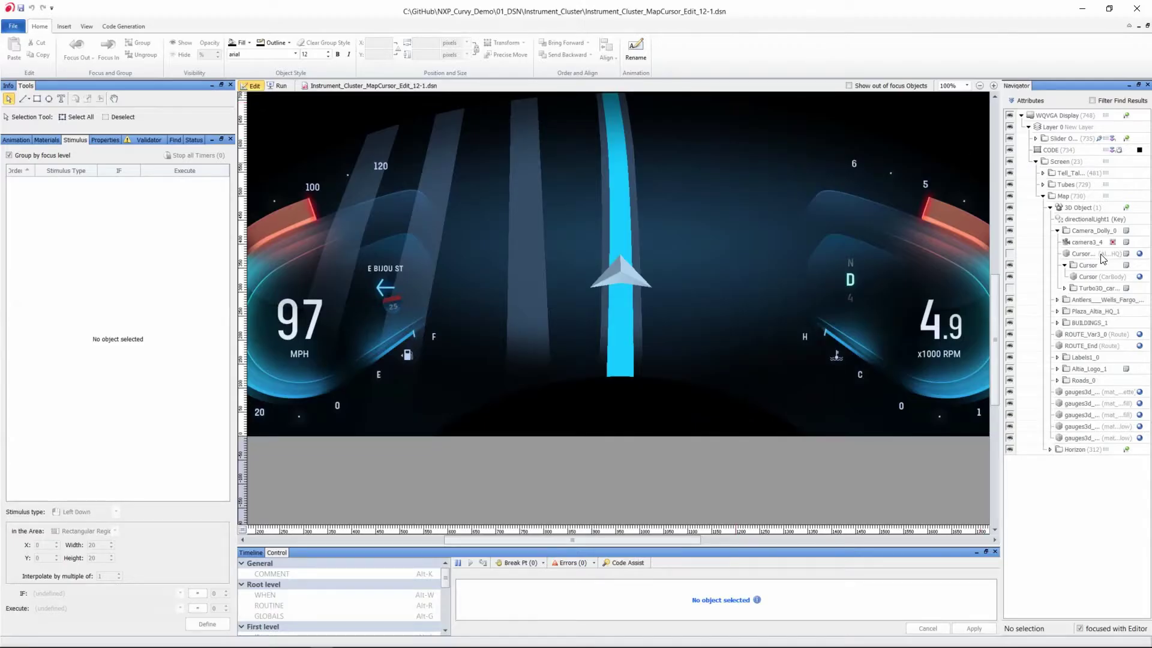
# Import CursorStar2.fbx into the scene with the cursor node selected.
pyautogui.click(1097, 263)
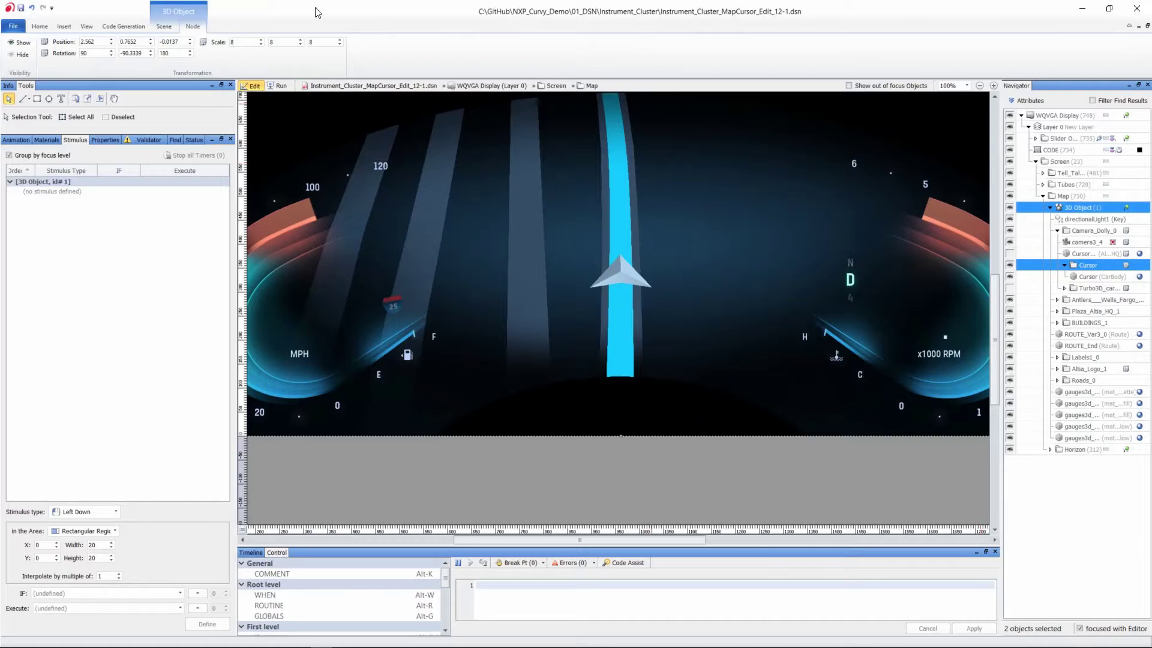
pyautogui.click(163, 27)
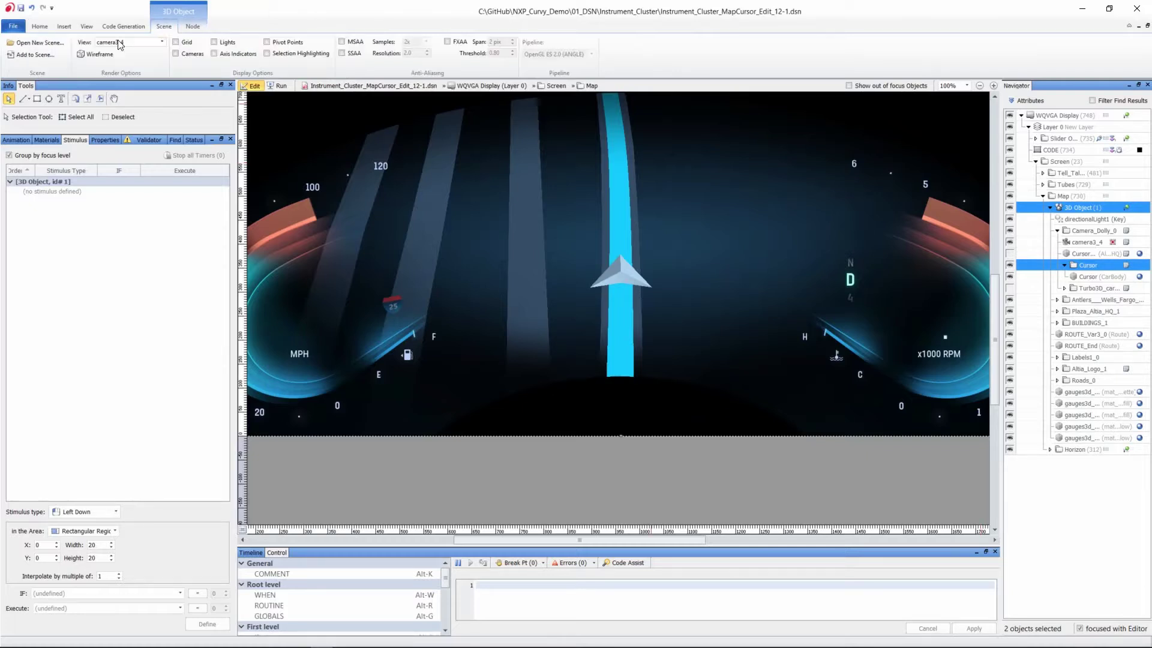
pyautogui.click(36, 54)
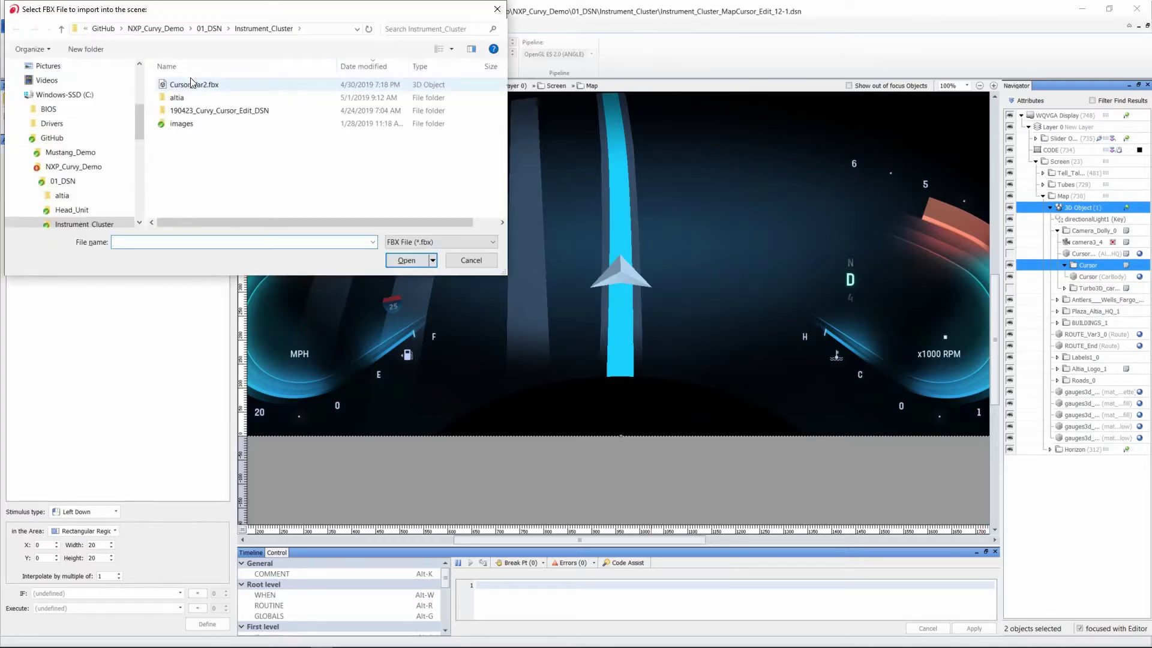
pyautogui.doubleClick(194, 85)
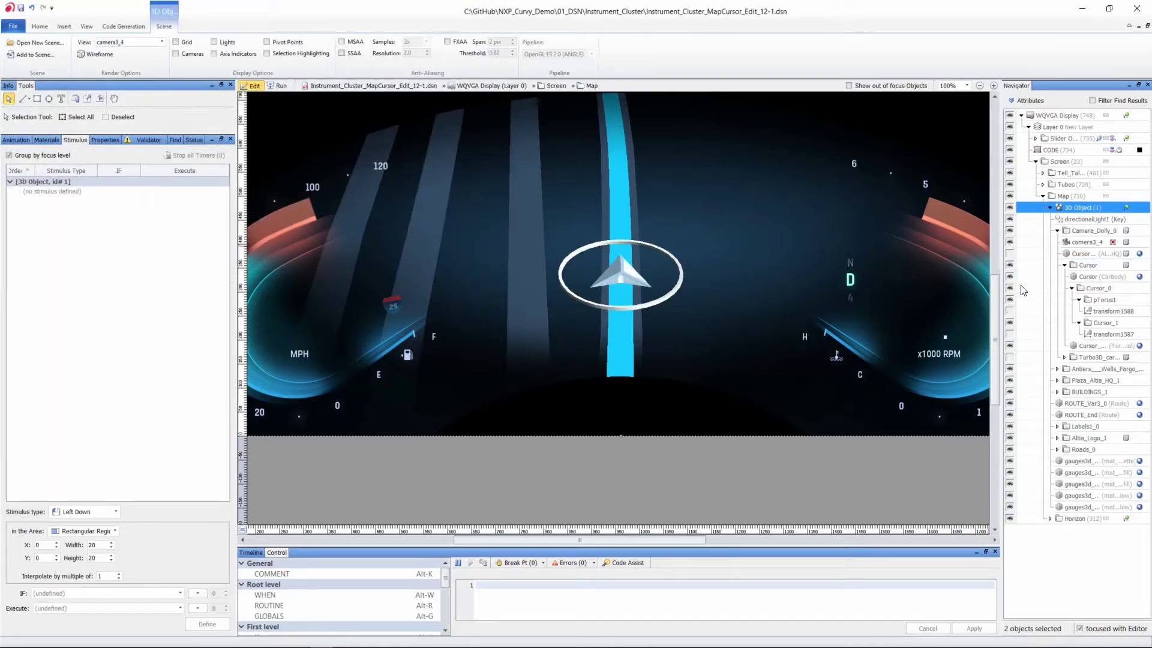
# Apply the CarBody material to the newly imported cursor mesh.
pyautogui.click(1010, 283)
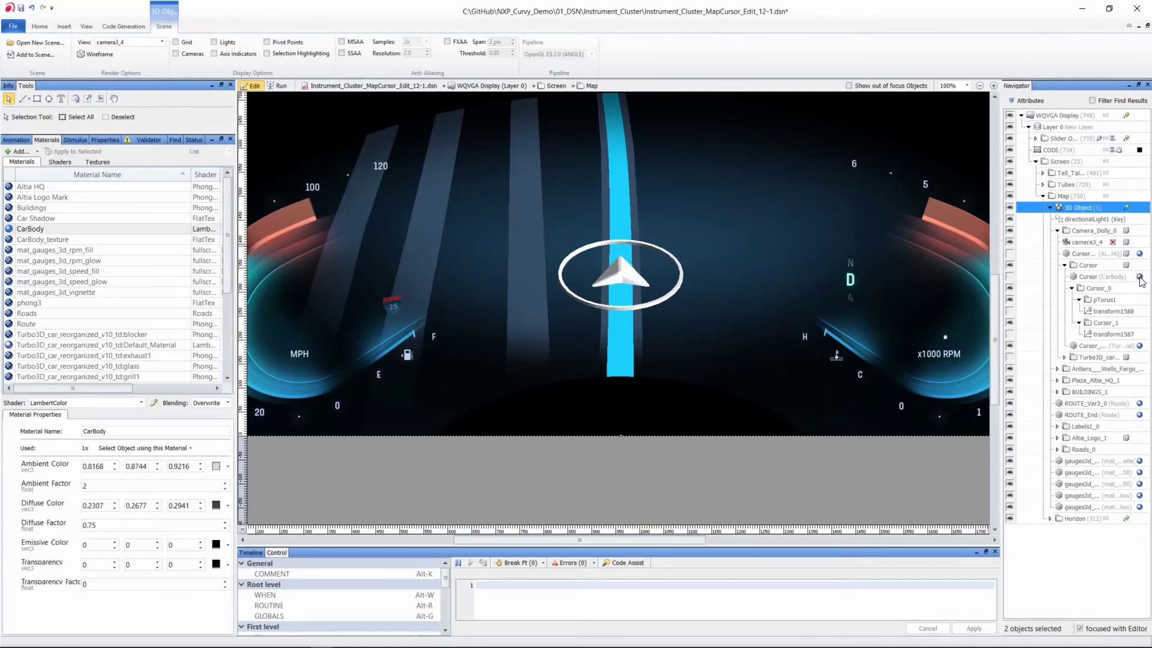
pyautogui.click(1094, 346)
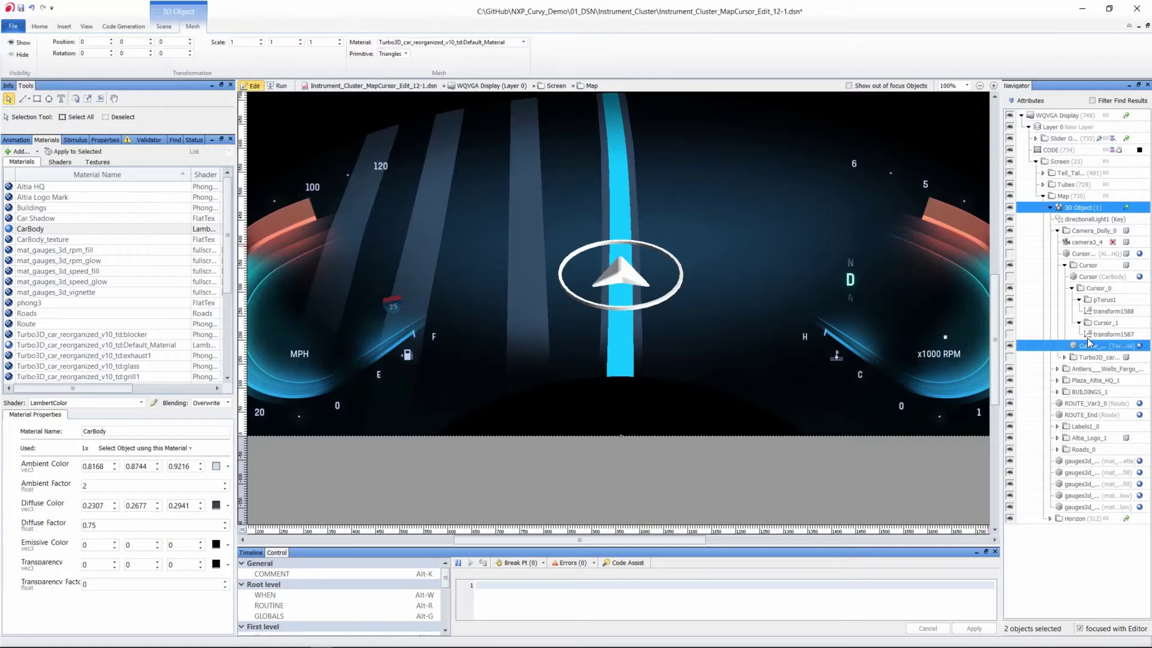
pyautogui.click(74, 152)
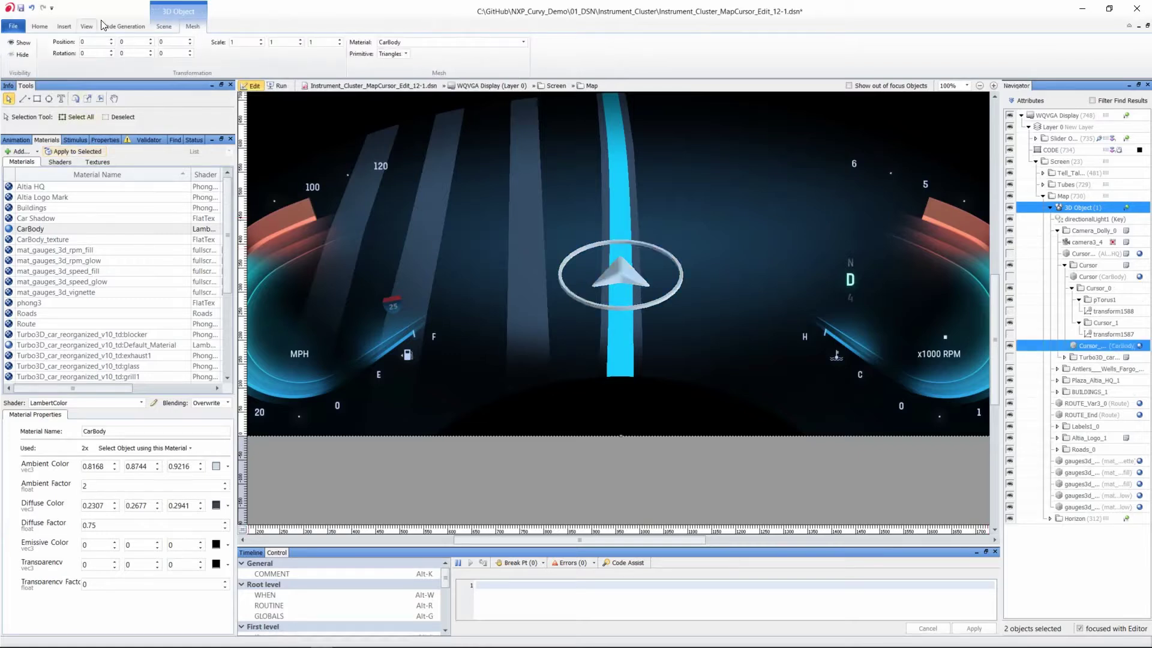
pyautogui.click(121, 25)
# Generate the source code with Focus to top, then close the finished report.
pyautogui.click(36, 50)
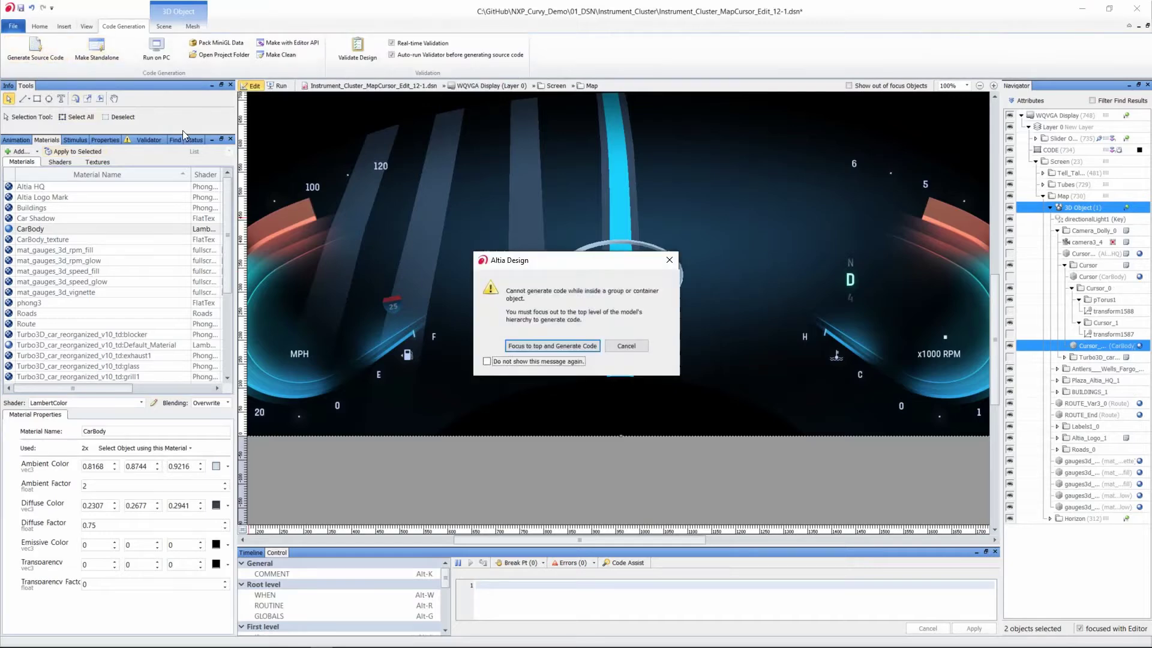
pyautogui.click(547, 346)
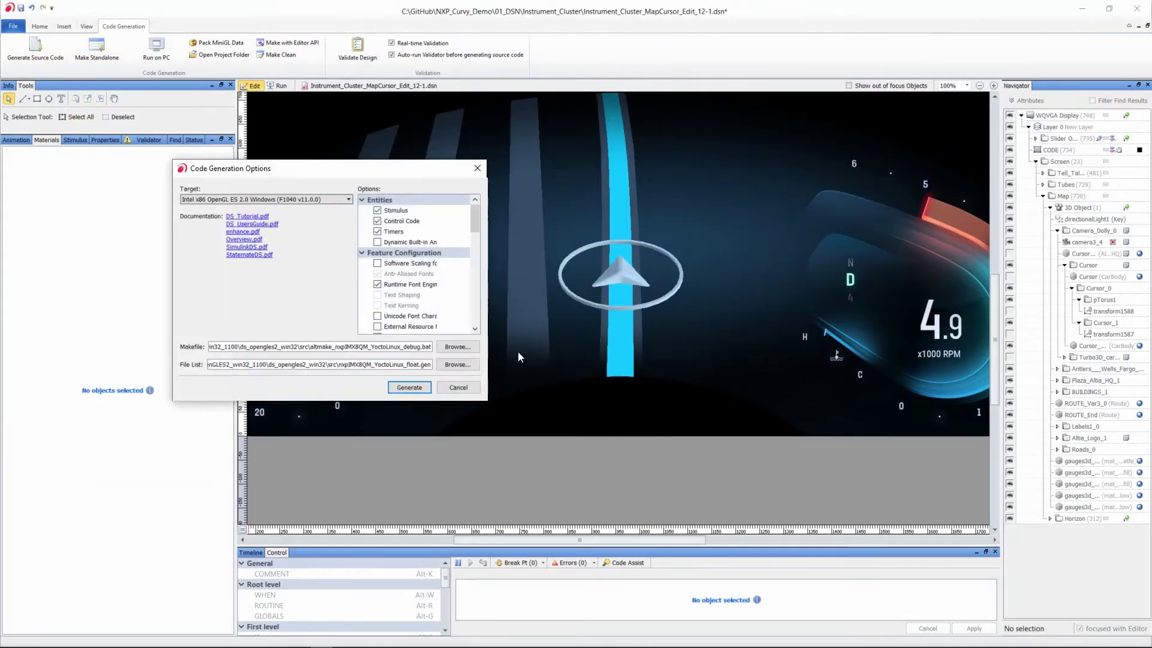
pyautogui.click(410, 387)
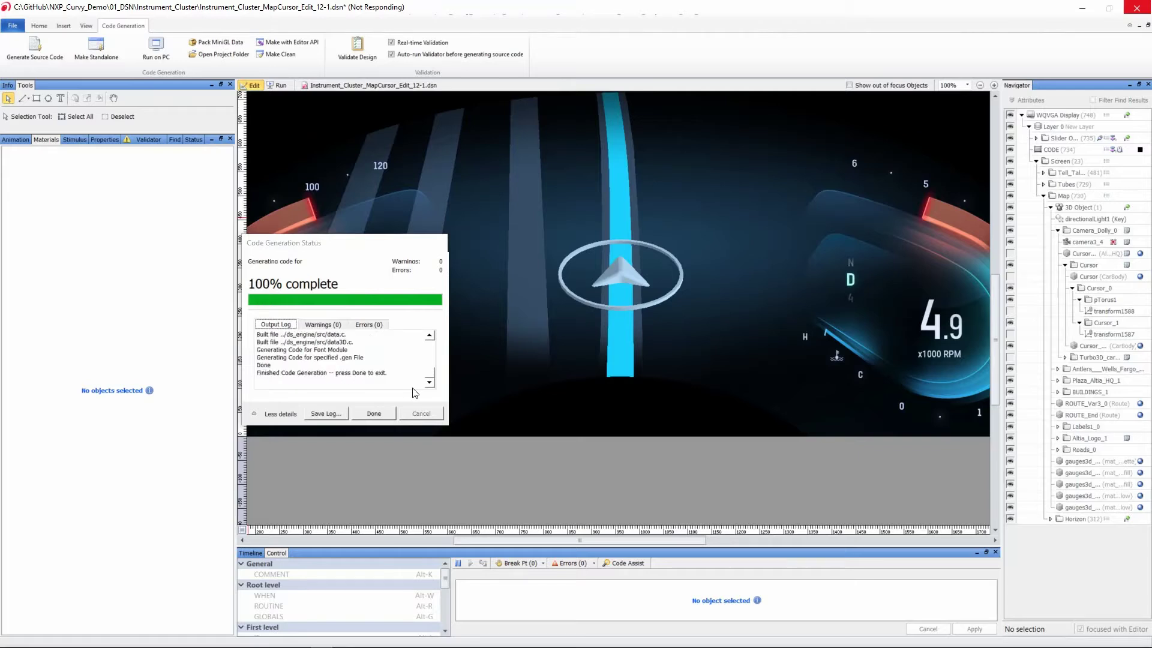
pyautogui.click(374, 411)
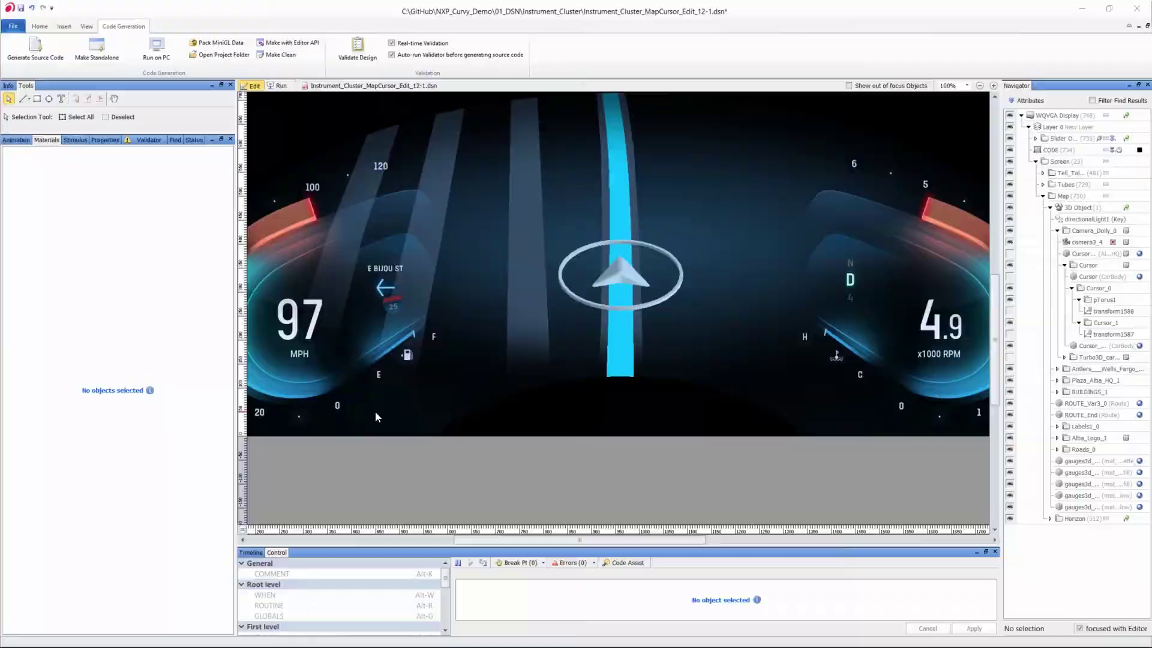
# In the VM's build terminal, rerun the altmake.bat clean and the rebuild.
pyautogui.hotkey('alt', 'Tab')
pyautogui.click(381, 309)
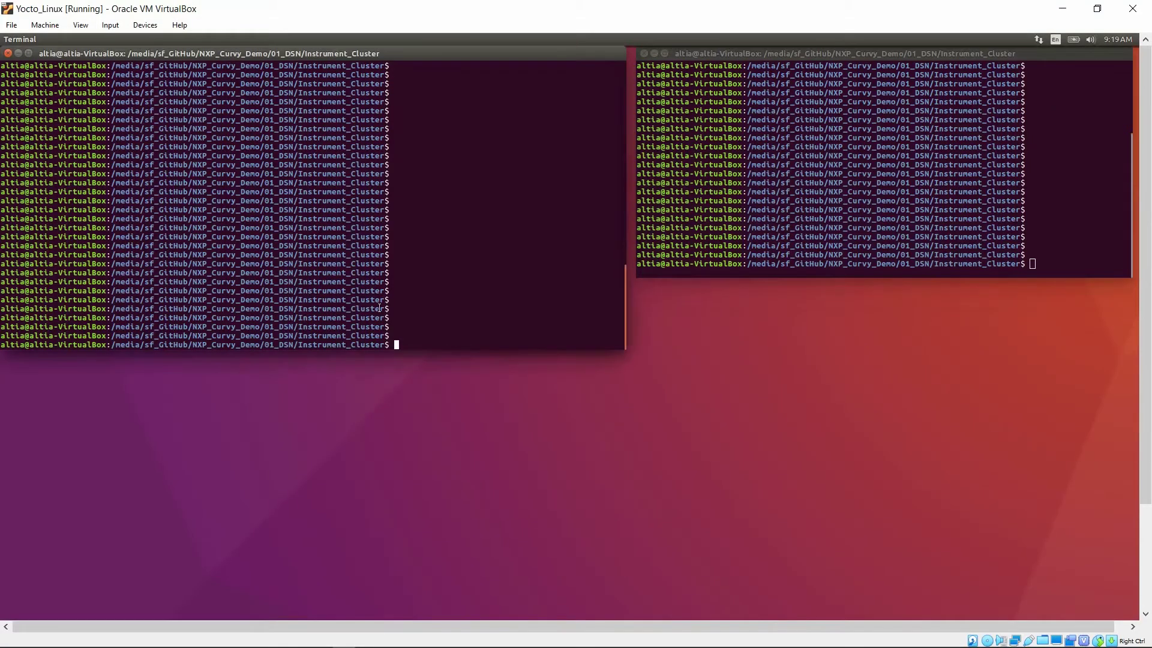
pyautogui.press('Up')
pyautogui.press('Return')
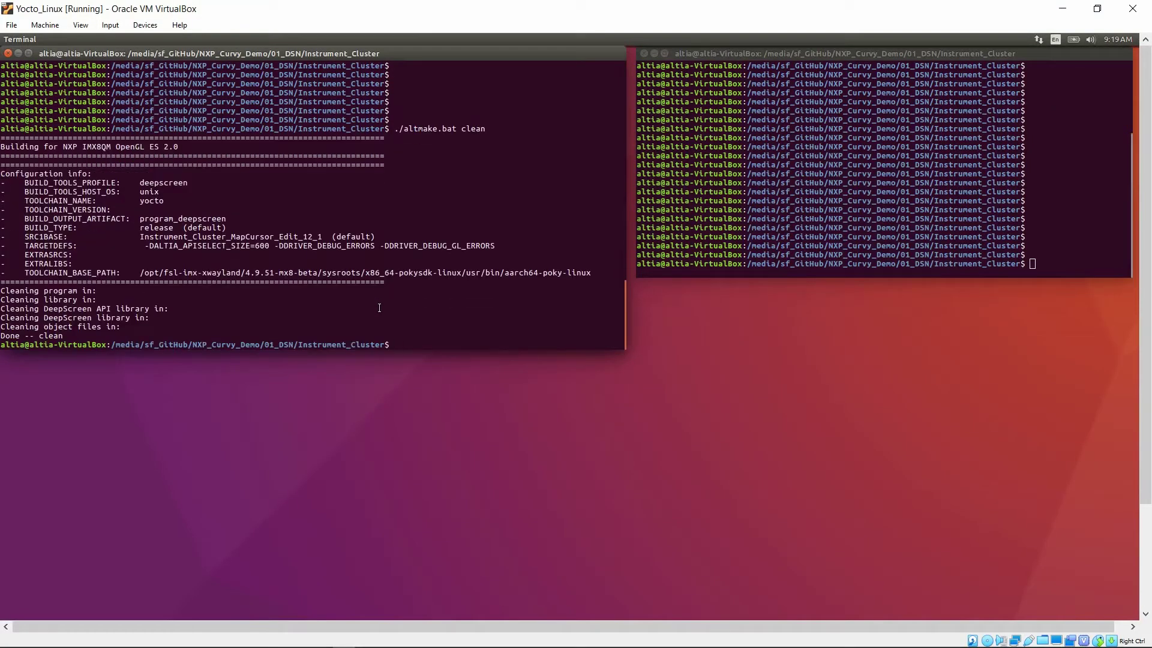
pyautogui.press('Up')
pyautogui.press('Return')
pyautogui.click(981, 222)
pyautogui.press('Up')
pyautogui.hotkey('alt', 'Tab')
pyautogui.press('alt')
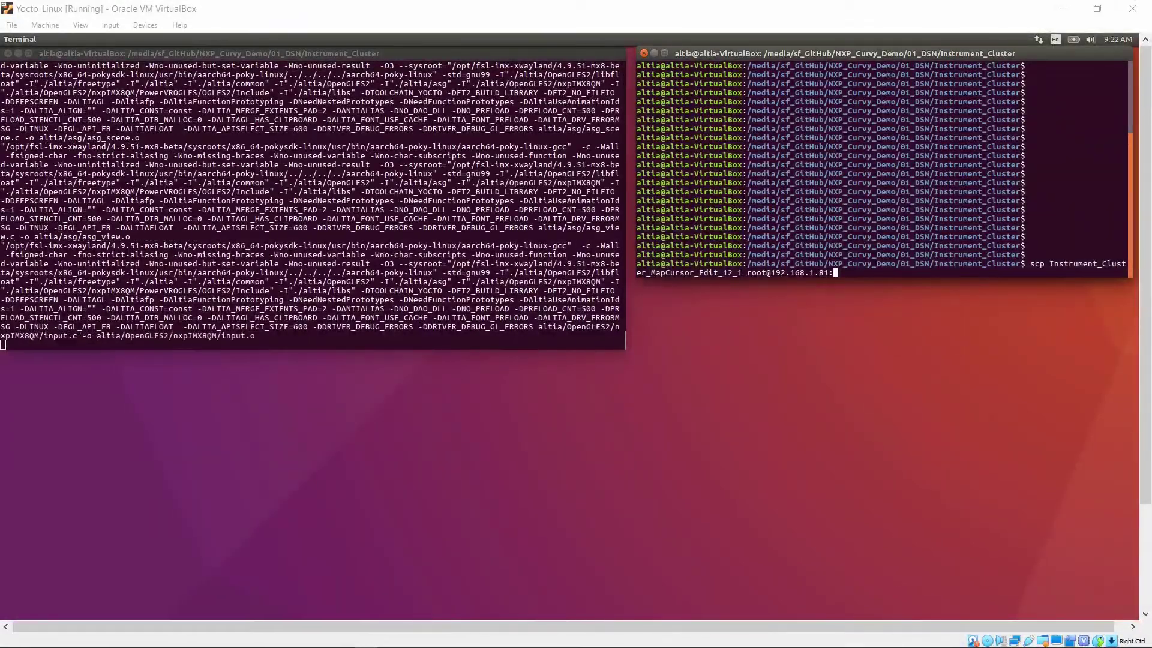
pyautogui.press('Return')
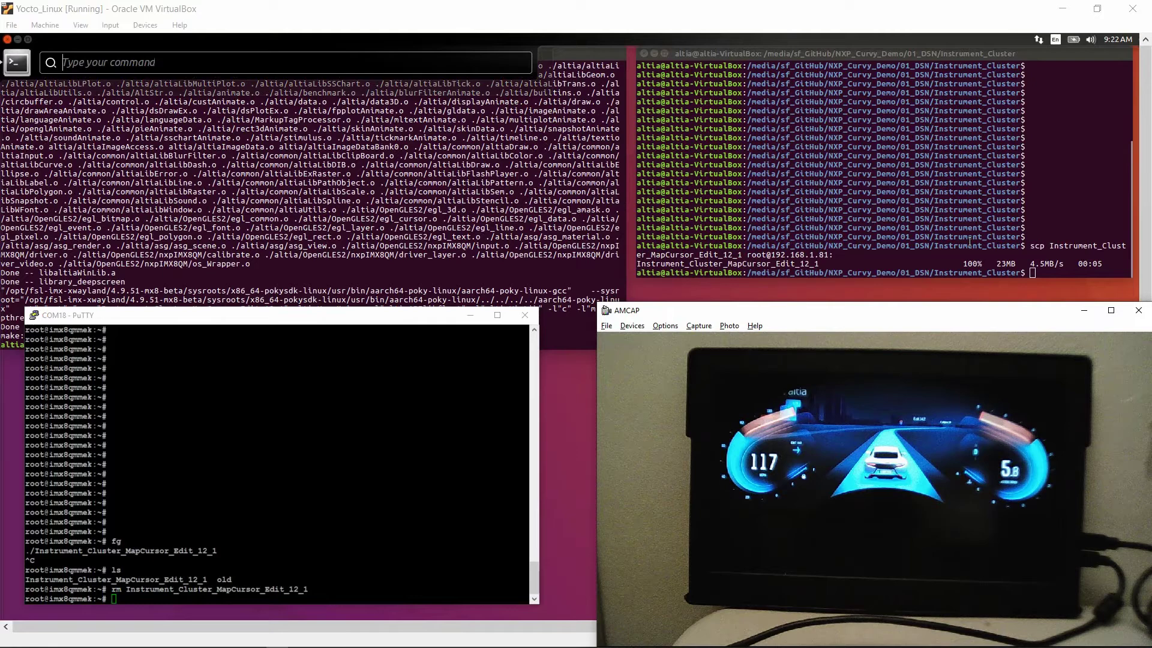
# List the board's files and launch ./Instrument_Cluster_MapCursor_Edit_12_1 in PuTTY.
pyautogui.click(484, 434)
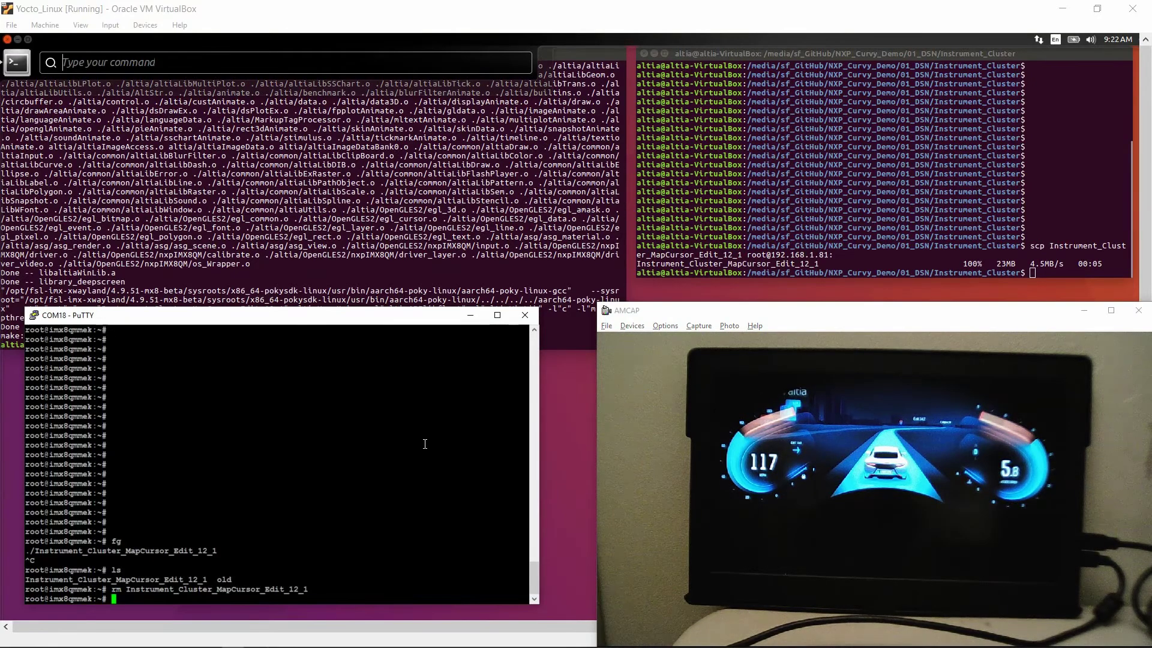
pyautogui.write('ls')
pyautogui.press('Return')
pyautogui.write('./I')
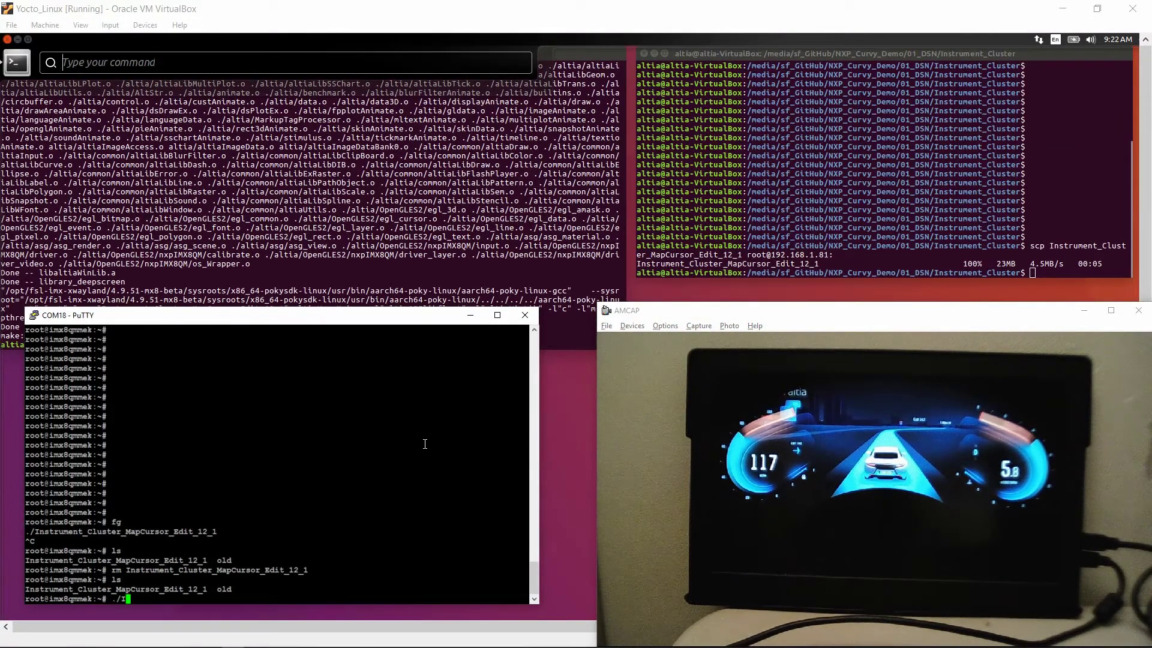
pyautogui.press('Tab')
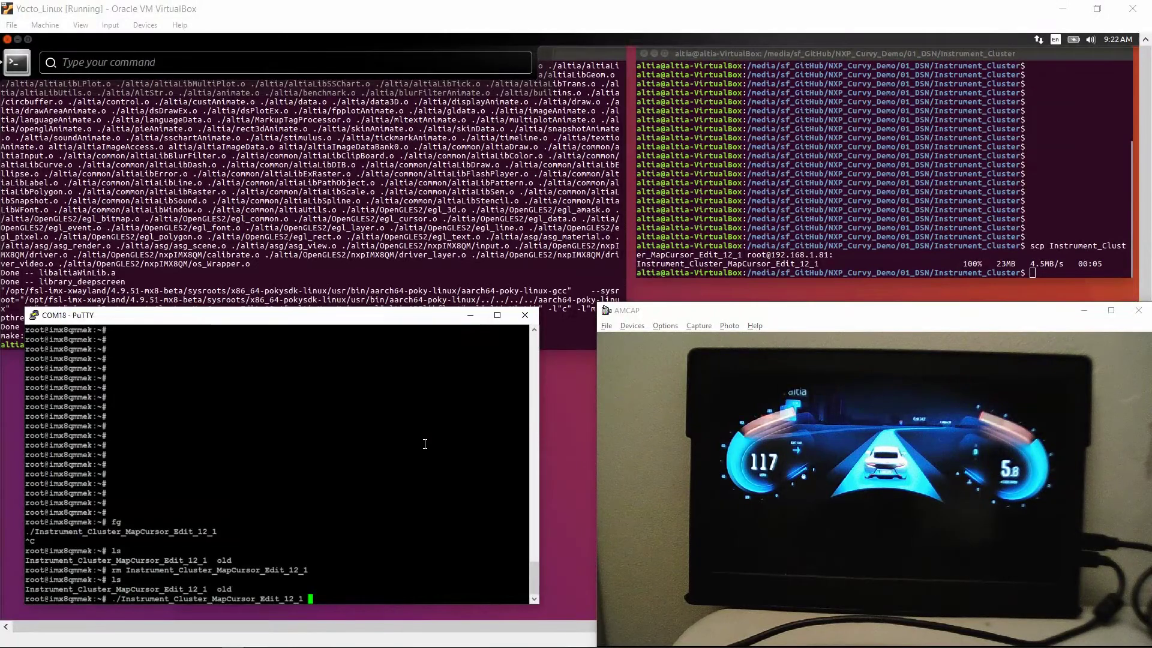
pyautogui.press('Return')
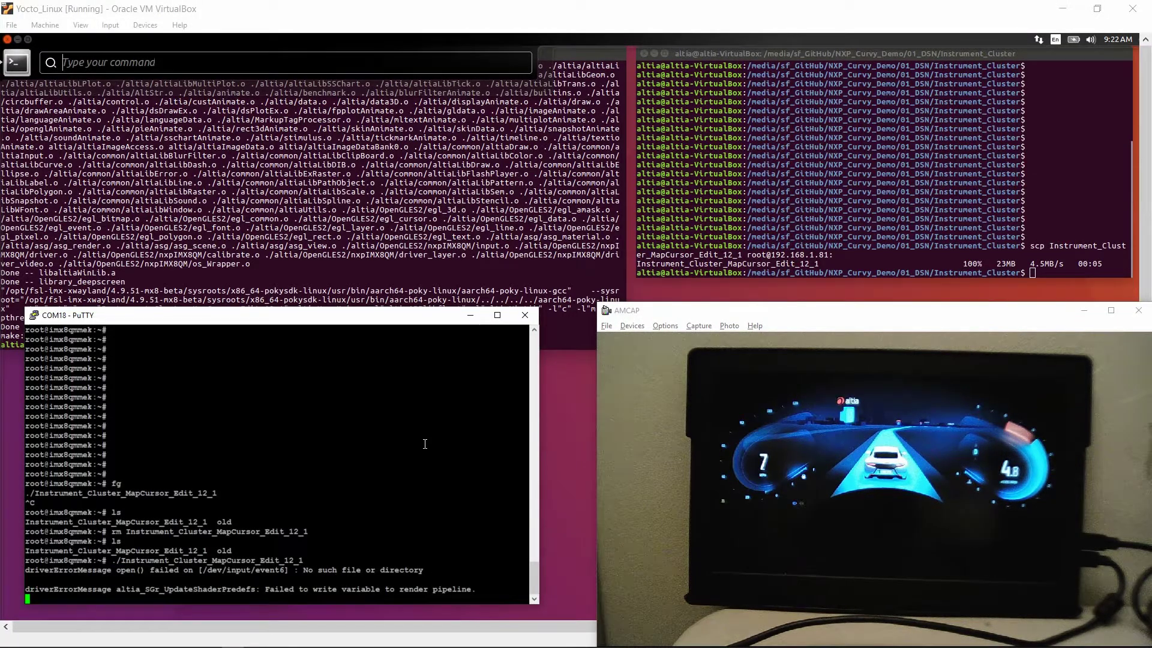